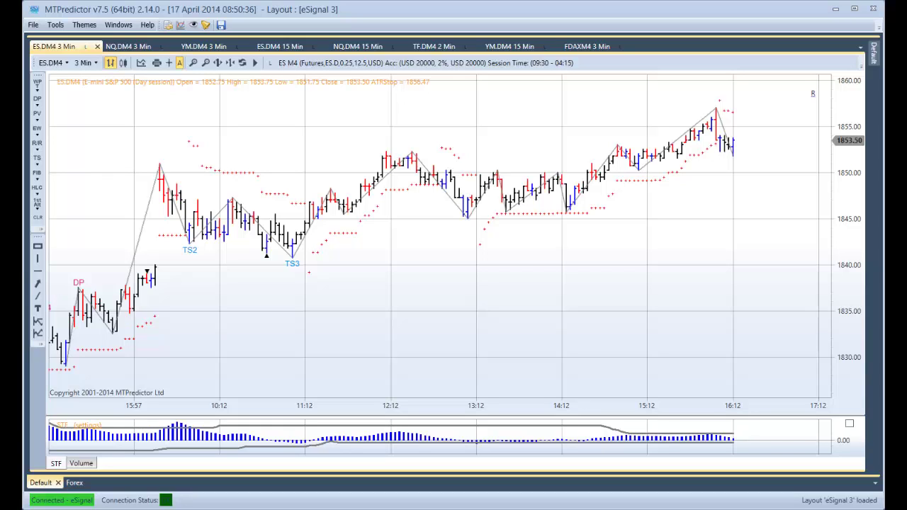
Switch to the NQ.DM4 3-minute chart tab.
{"action": "left_click", "coordinate": [128, 46]}
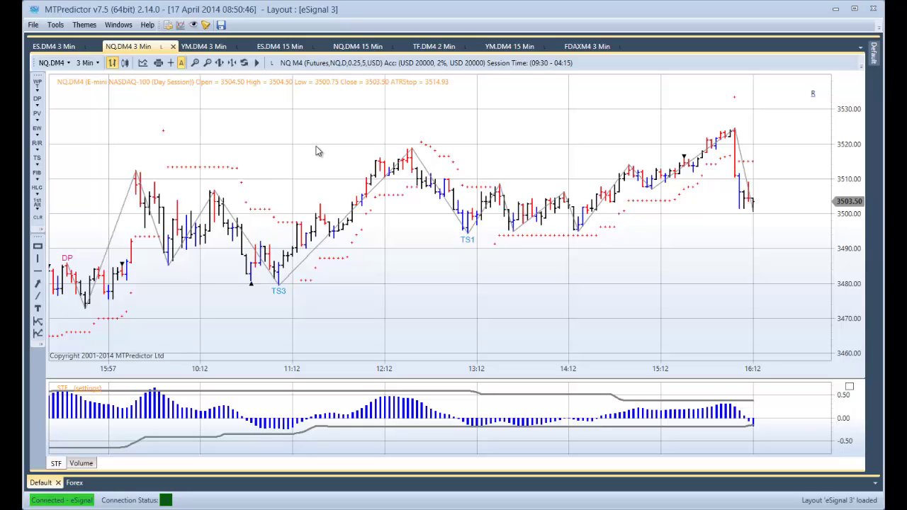
On the NQ 15-minute chart, delete the old decision point box and show dated session breaks.
{"action": "left_click", "coordinate": [362, 46]}
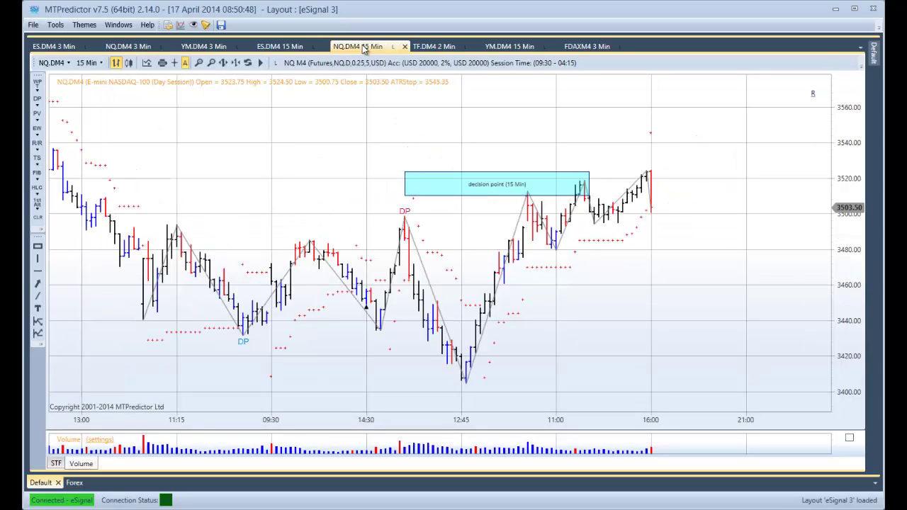
{"action": "scroll", "coordinate": [364, 223], "scroll_direction": "up", "scroll_amount": 2}
{"action": "scroll", "coordinate": [364, 222], "scroll_direction": "down", "scroll_amount": 2}
{"action": "left_click", "coordinate": [415, 178]}
{"action": "key", "text": "Delete"}
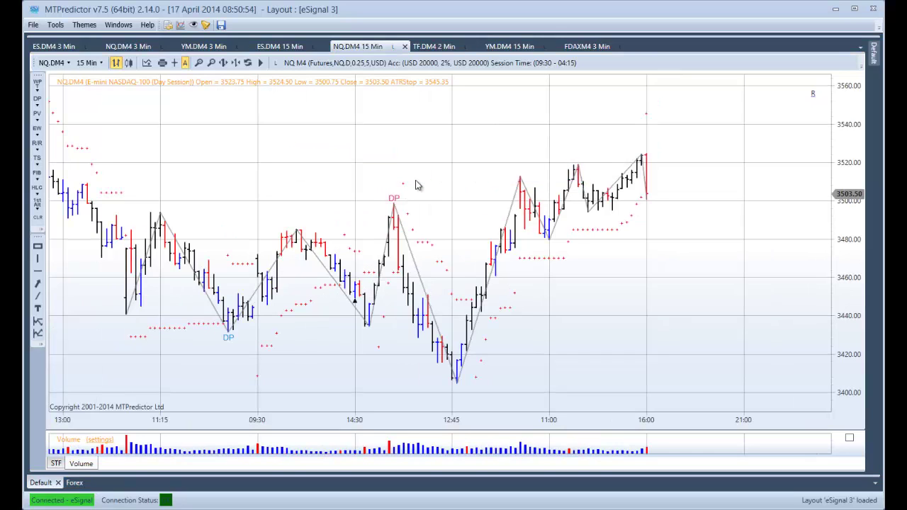
{"action": "right_click", "coordinate": [456, 178]}
{"action": "left_click", "coordinate": [521, 351]}
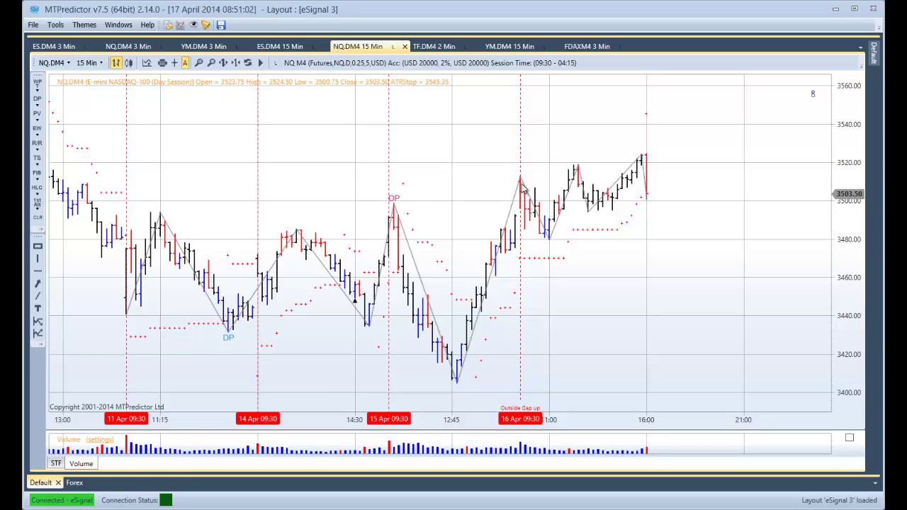
Add a new decision point zone at the DP peak, then put the chart on 1-minute bars.
{"action": "right_click", "coordinate": [396, 215]}
{"action": "left_click", "coordinate": [425, 258]}
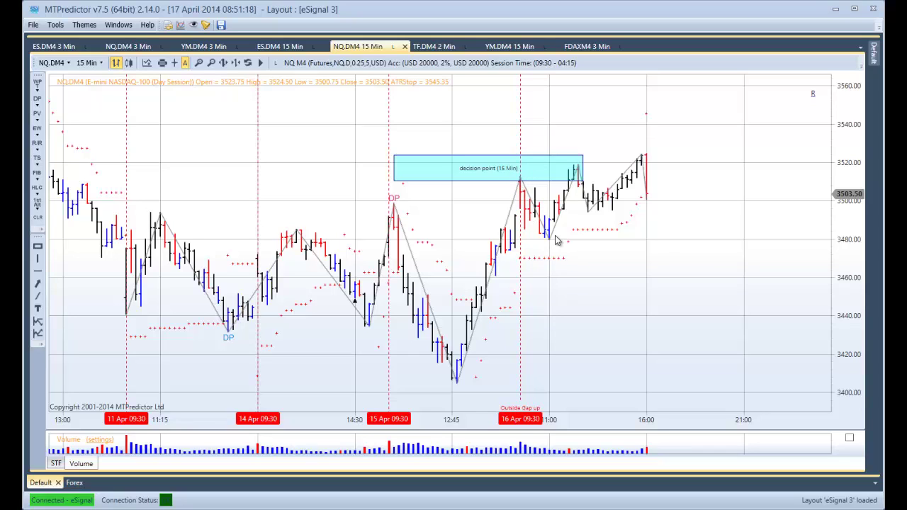
{"action": "left_click", "coordinate": [97, 66]}
{"action": "left_click", "coordinate": [104, 83]}
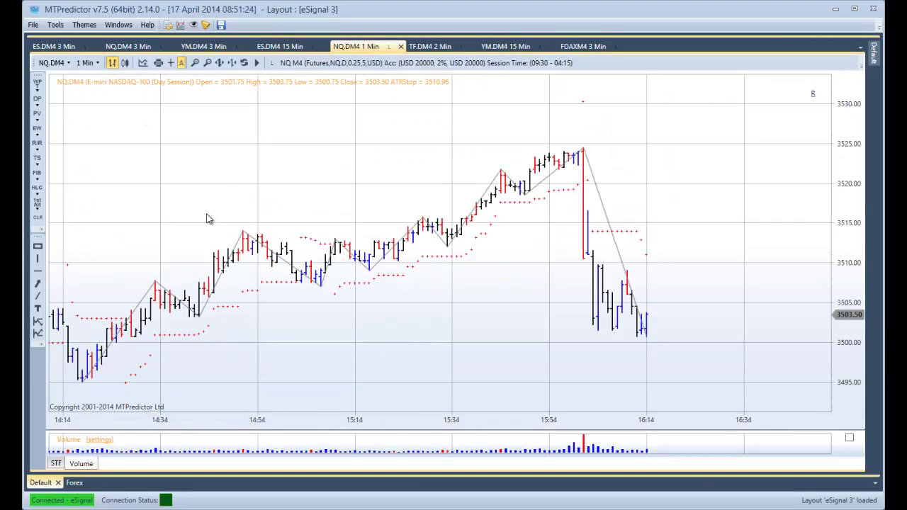
Pan the 1-minute chart back to the 16 Apr 09:30 session and the 3510–3524 decision zone.
{"action": "scroll", "coordinate": [316, 232], "scroll_direction": "up", "scroll_amount": 3}
{"action": "left_click_drag", "start_coordinate": [263, 267], "coordinate": [551, 279]}
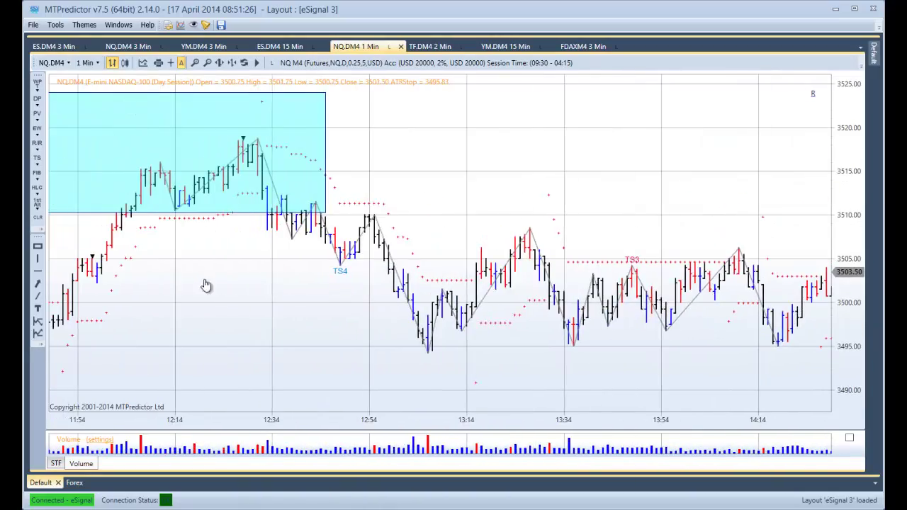
{"action": "left_click_drag", "start_coordinate": [203, 285], "coordinate": [595, 307]}
{"action": "scroll", "coordinate": [347, 320], "scroll_direction": "down", "scroll_amount": 2}
{"action": "left_click_drag", "start_coordinate": [347, 319], "coordinate": [556, 323]}
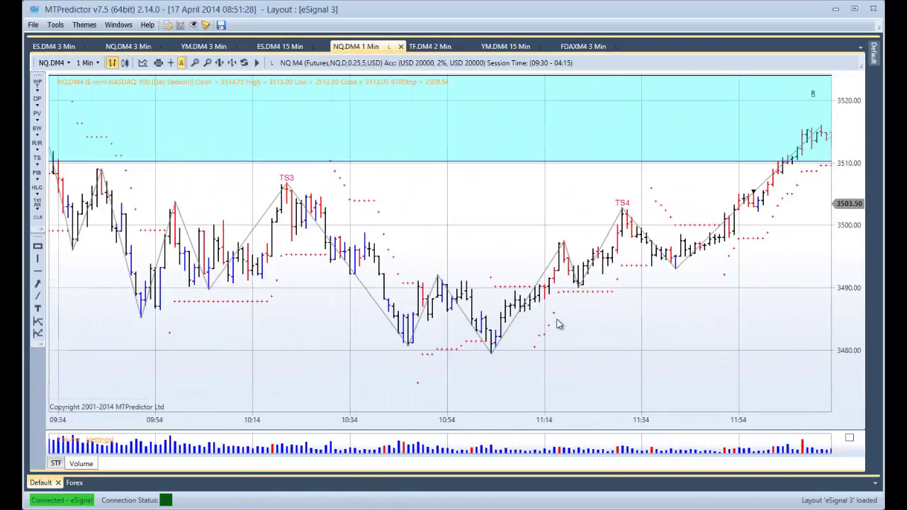
{"action": "left_click_drag", "start_coordinate": [487, 322], "coordinate": [548, 324]}
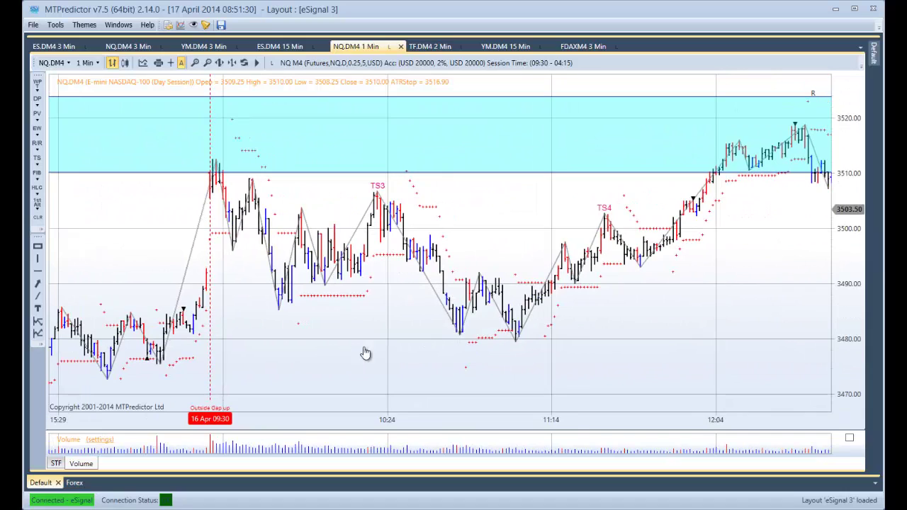
{"action": "left_click_drag", "start_coordinate": [356, 354], "coordinate": [379, 355]}
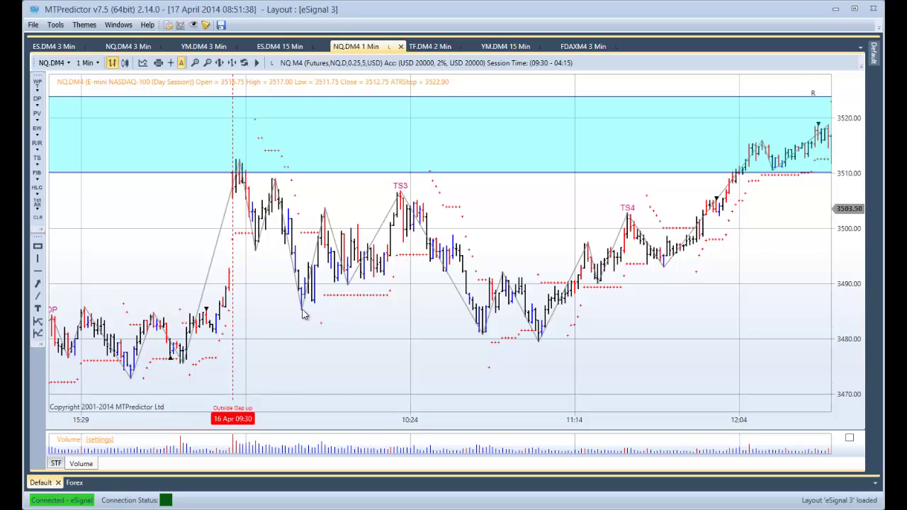
Analyse the TS3 setup: 5-contract short at 3503.25, stop 3507, R/R target dragged to 3471.25.
{"action": "right_click", "coordinate": [404, 201]}
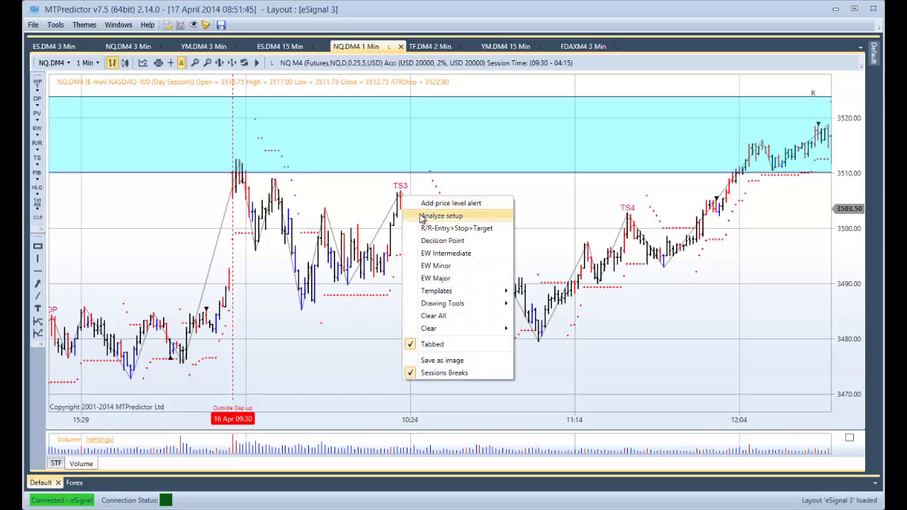
{"action": "left_click", "coordinate": [419, 216]}
{"action": "left_click_drag", "start_coordinate": [846, 330], "coordinate": [847, 379]}
{"action": "left_click_drag", "start_coordinate": [617, 271], "coordinate": [574, 356]}
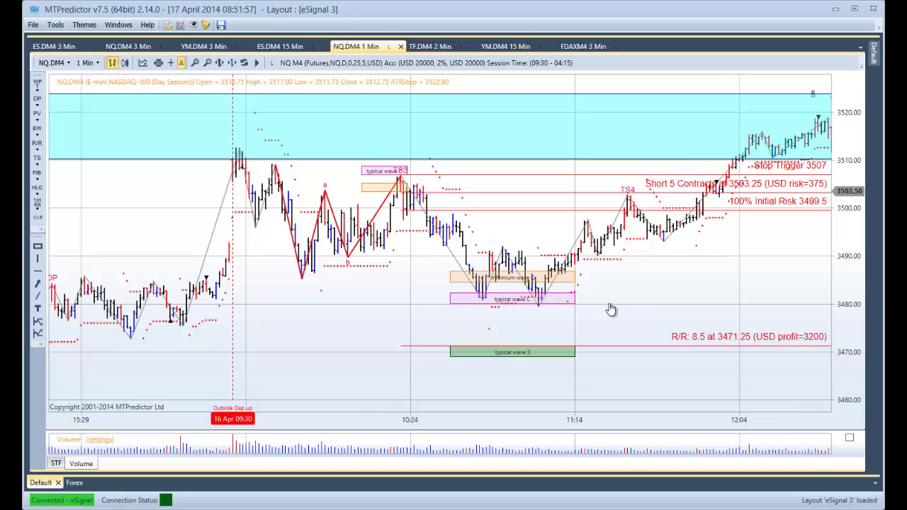
{"action": "scroll", "coordinate": [606, 310], "scroll_direction": "down", "scroll_amount": 2}
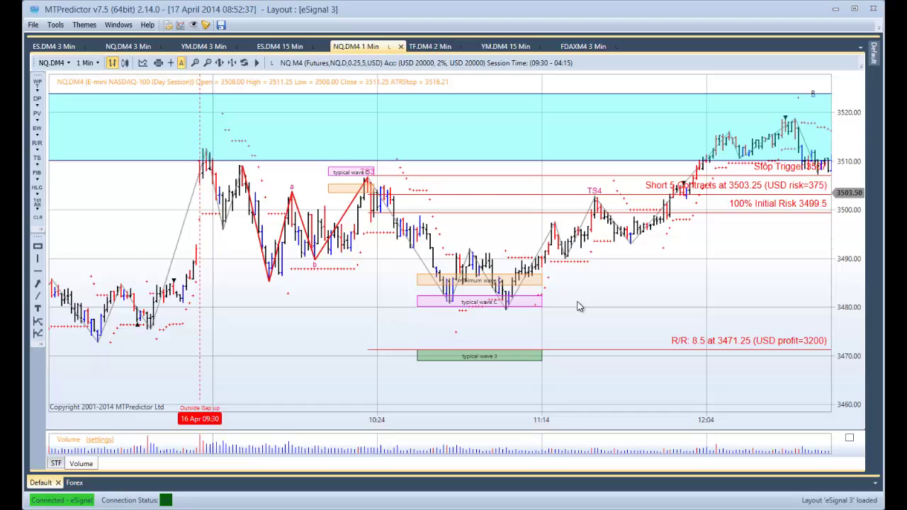
Reveal the later bars up to 12:54, where price falls below the 3503.25 entry.
{"action": "left_click_drag", "start_coordinate": [644, 296], "coordinate": [548, 299]}
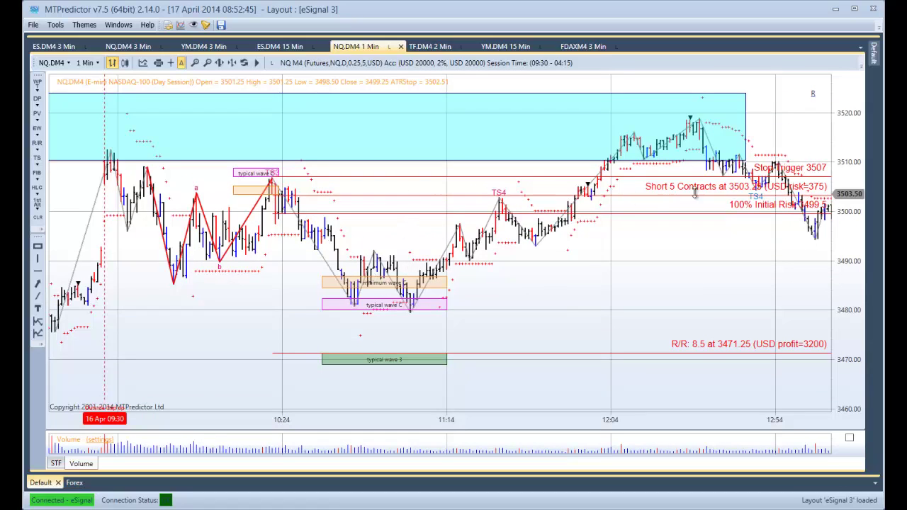
{"action": "left_click_drag", "start_coordinate": [642, 287], "coordinate": [520, 293]}
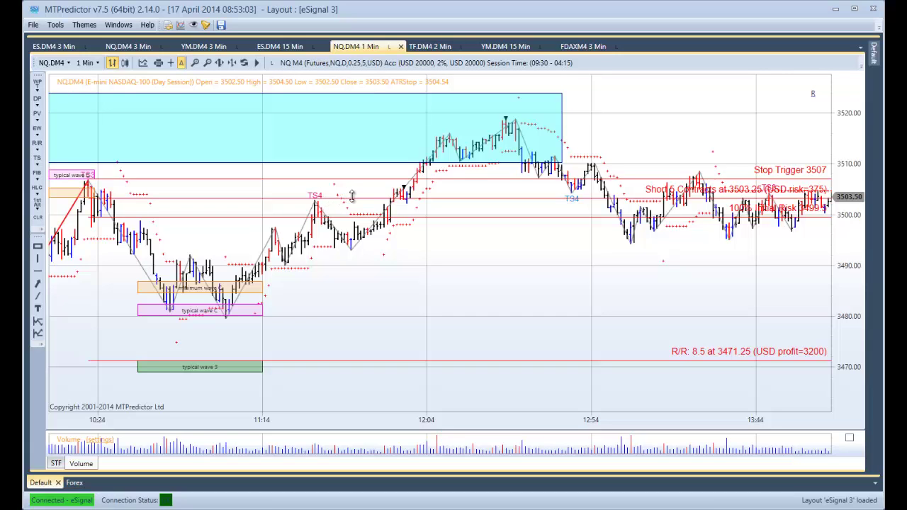
{"action": "left_click_drag", "start_coordinate": [390, 293], "coordinate": [599, 297]}
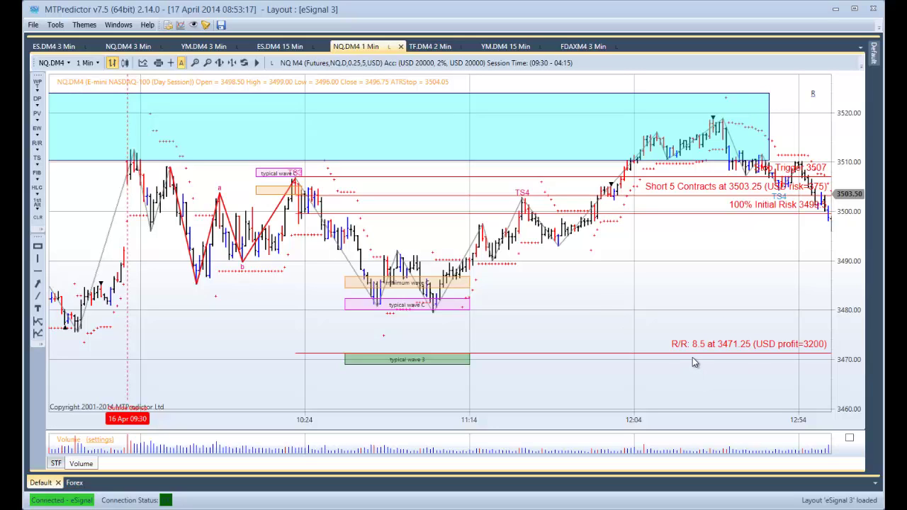
{"action": "scroll", "coordinate": [576, 323], "scroll_direction": "up", "scroll_amount": 1}
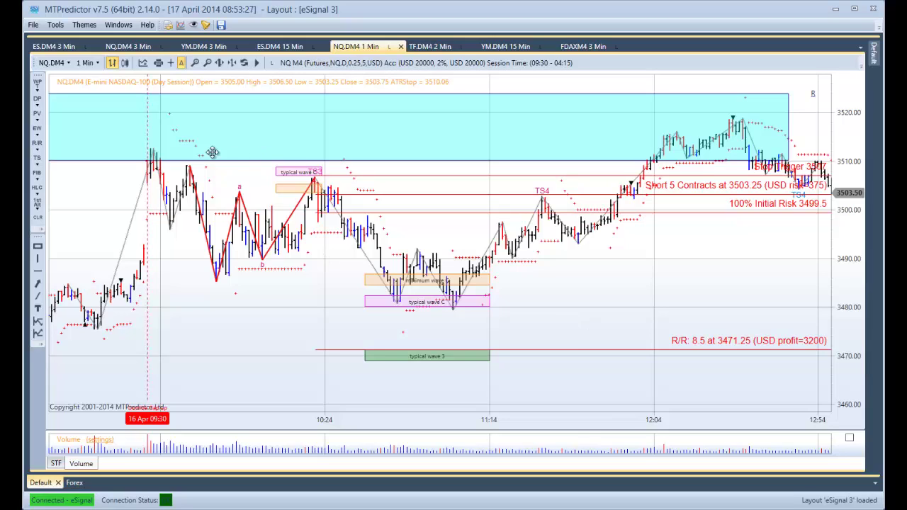
Put the NQ chart back on 15 Min bars at the latest data, then bring up ES.DM4 15 Min.
{"action": "left_click", "coordinate": [97, 63]}
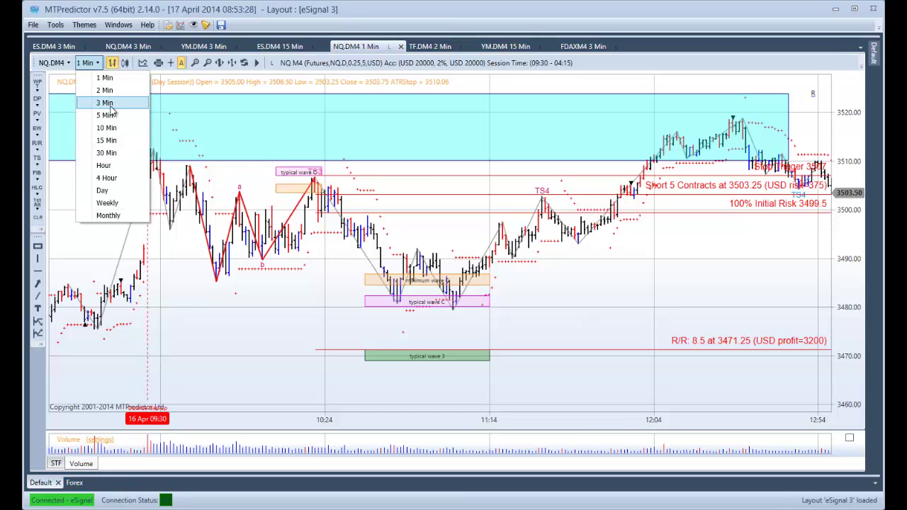
{"action": "left_click", "coordinate": [106, 140]}
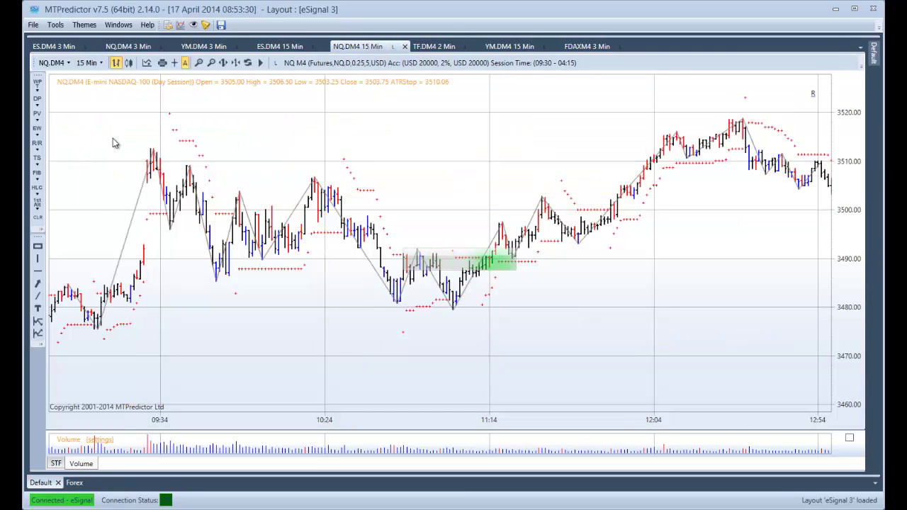
{"action": "scroll", "coordinate": [228, 212], "scroll_direction": "down", "scroll_amount": 5}
{"action": "scroll", "coordinate": [373, 276], "scroll_direction": "down", "scroll_amount": 3}
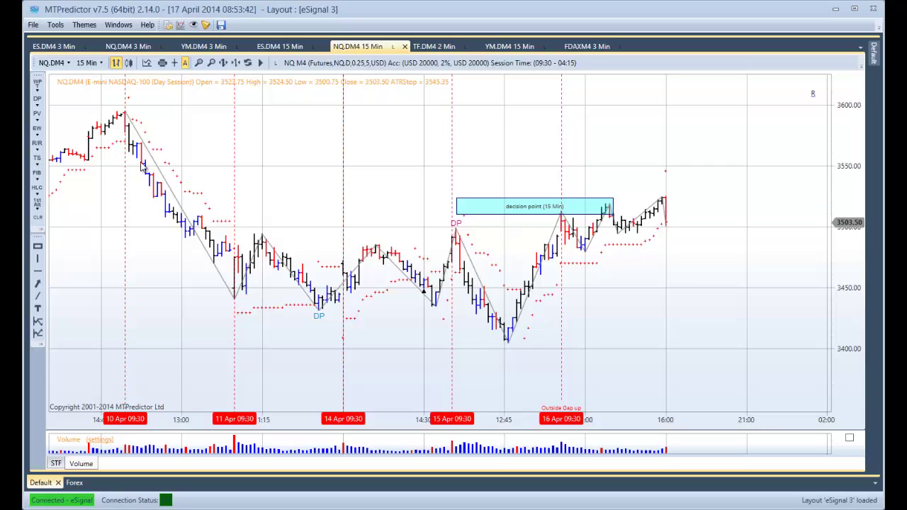
{"action": "left_click", "coordinate": [288, 48]}
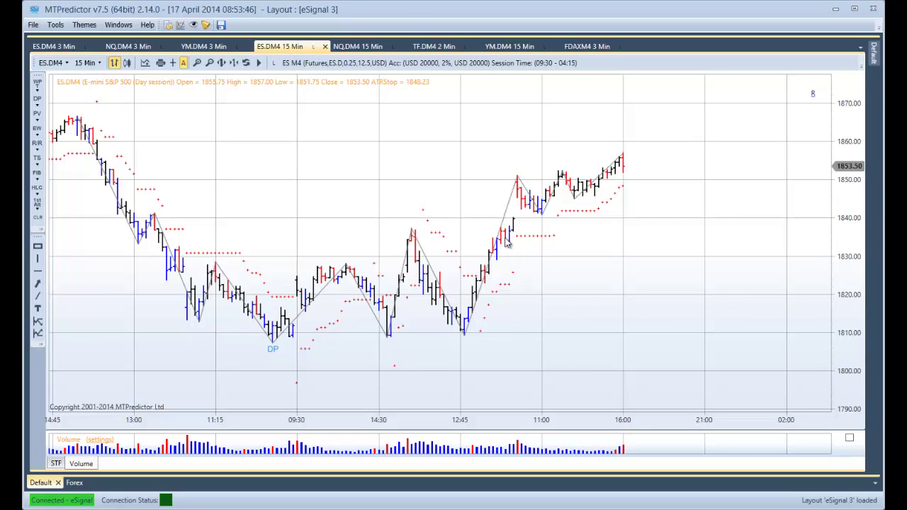
Place a decision point zone near the 1840 level on the ES 15-minute chart.
{"action": "right_click", "coordinate": [413, 239]}
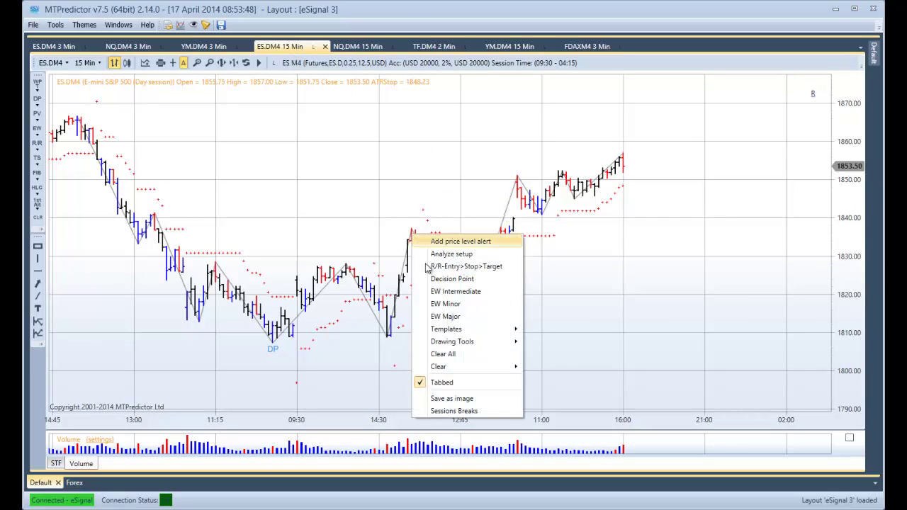
{"action": "left_click", "coordinate": [455, 280]}
{"action": "left_click", "coordinate": [477, 212]}
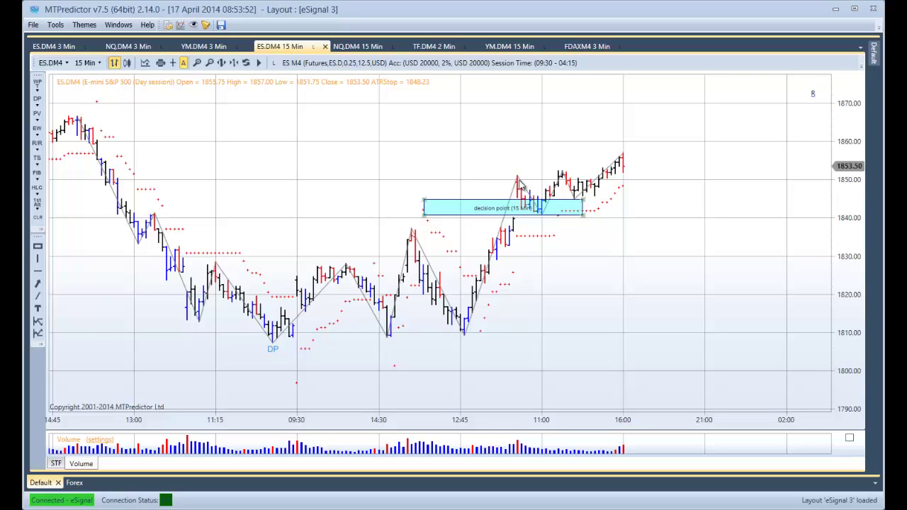
{"action": "left_click", "coordinate": [437, 140]}
On the YM 15-minute chart, clear old drawings and mark a decision point zone above TS4 near 16,230.
{"action": "left_click", "coordinate": [515, 48]}
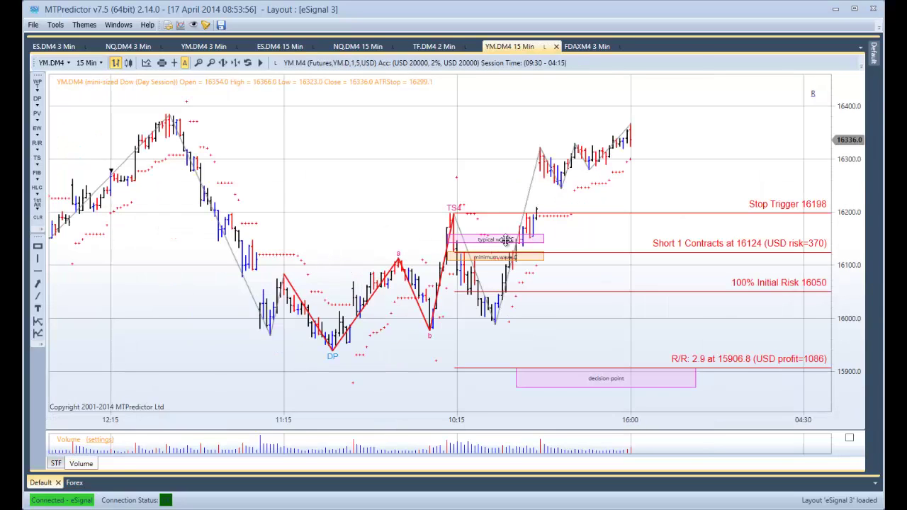
{"action": "left_click", "coordinate": [40, 218]}
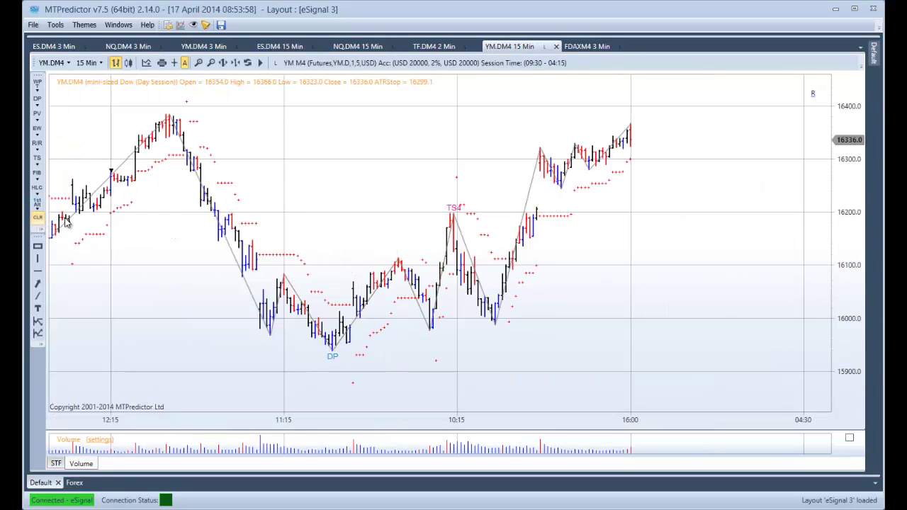
{"action": "right_click", "coordinate": [455, 230]}
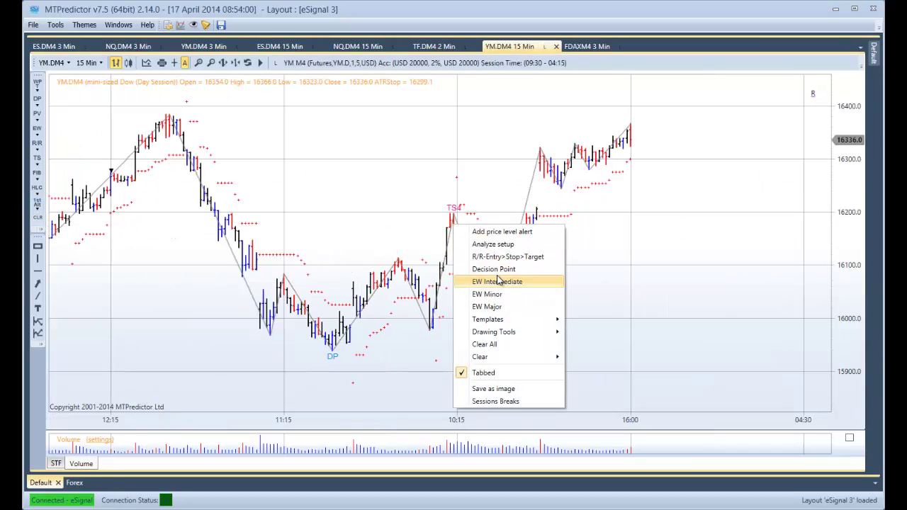
{"action": "left_click", "coordinate": [495, 265]}
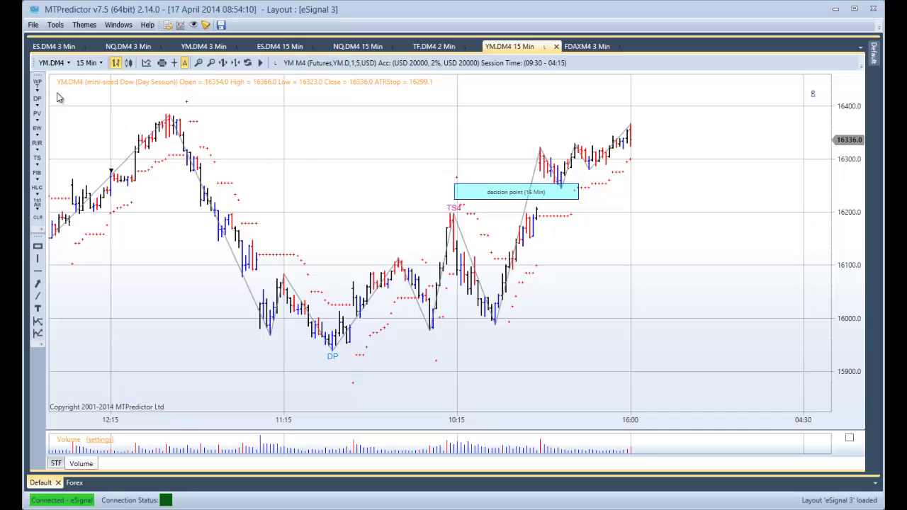
{"action": "left_click", "coordinate": [53, 47]}
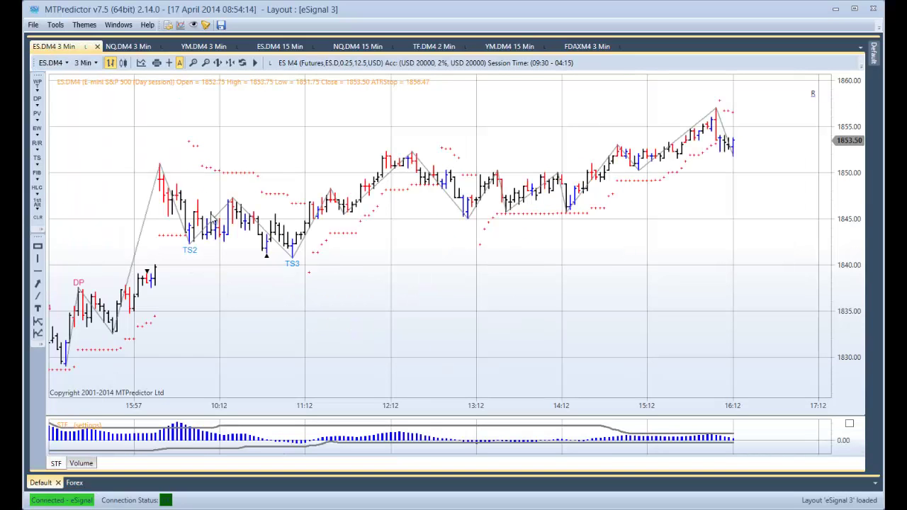
Analyse setups from the TS2 and TS3 lows: 3-contract long at 1843, stop 1840.5, target 1852.06.
{"action": "right_click", "coordinate": [188, 226]}
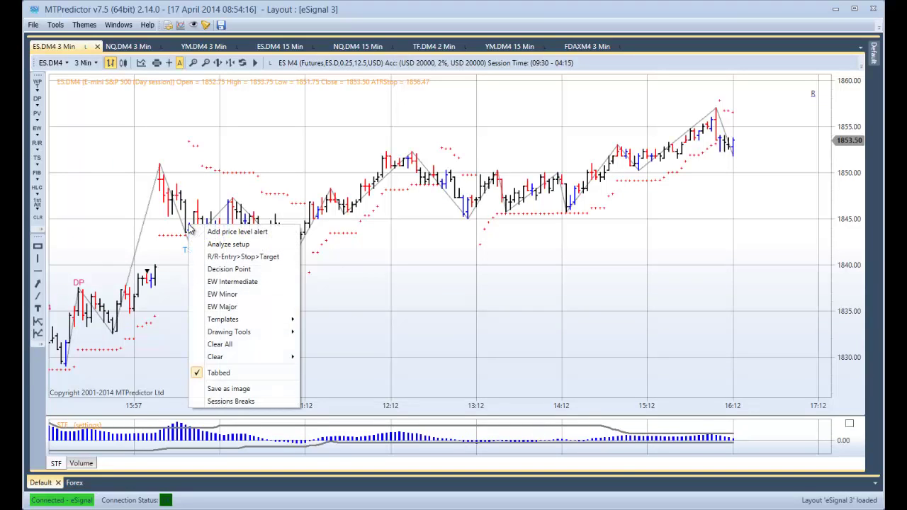
{"action": "left_click", "coordinate": [223, 244]}
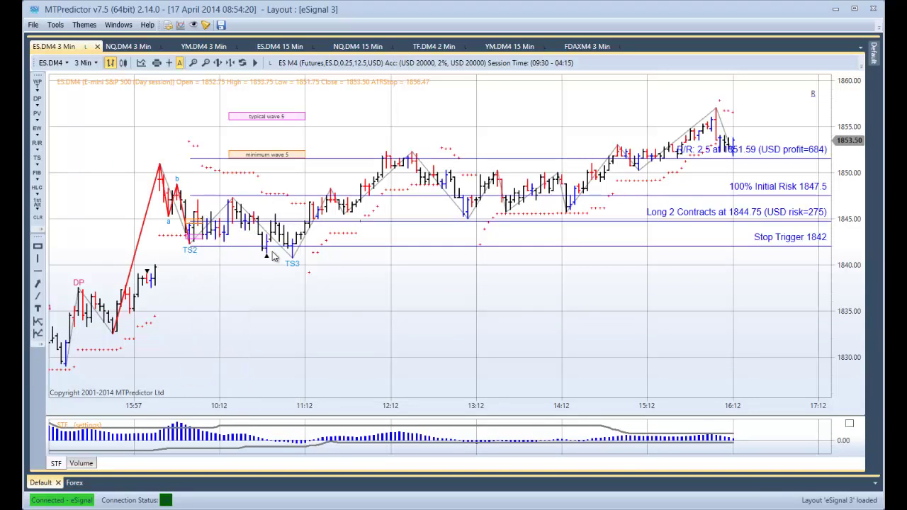
{"action": "right_click", "coordinate": [268, 259]}
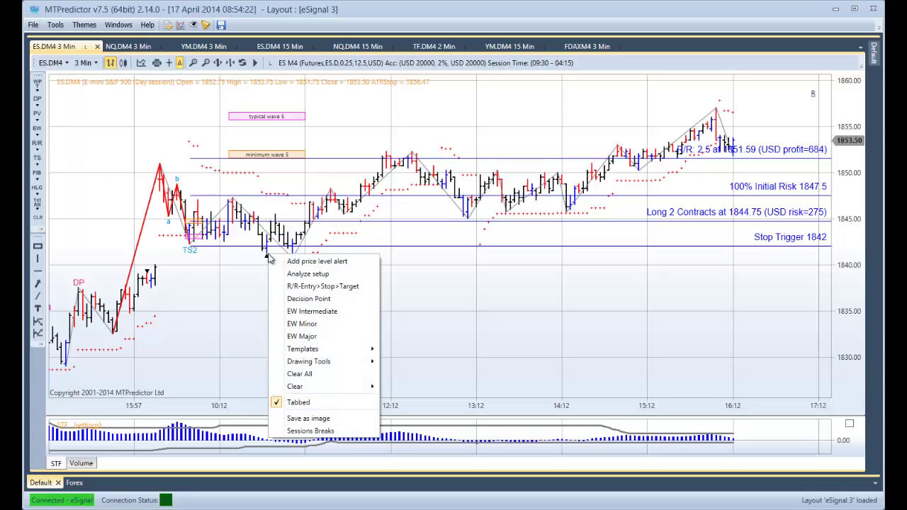
{"action": "left_click", "coordinate": [305, 274]}
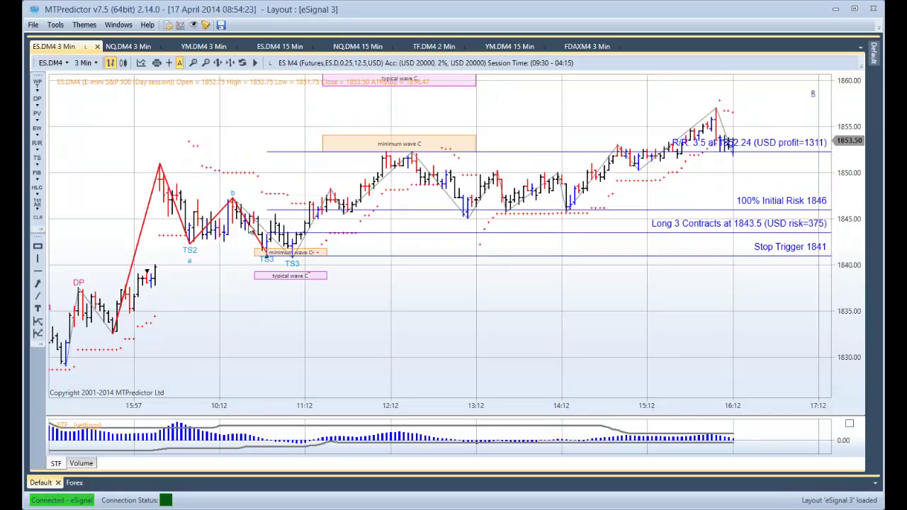
{"action": "right_click", "coordinate": [295, 242]}
{"action": "left_click", "coordinate": [313, 260]}
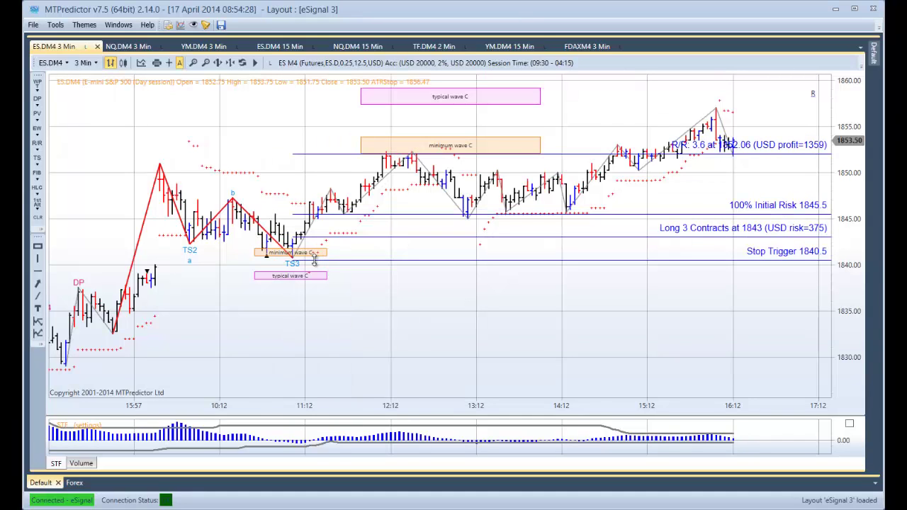
{"action": "left_click_drag", "start_coordinate": [448, 311], "coordinate": [373, 330]}
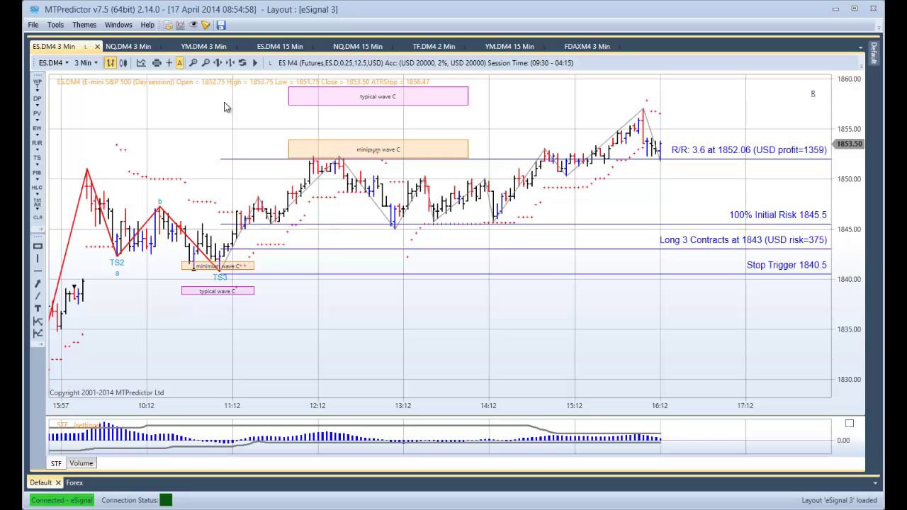
Open the YM.DM4 3-minute chart, check the YM 15-minute chart, and return to 3 minutes.
{"action": "left_click", "coordinate": [205, 47]}
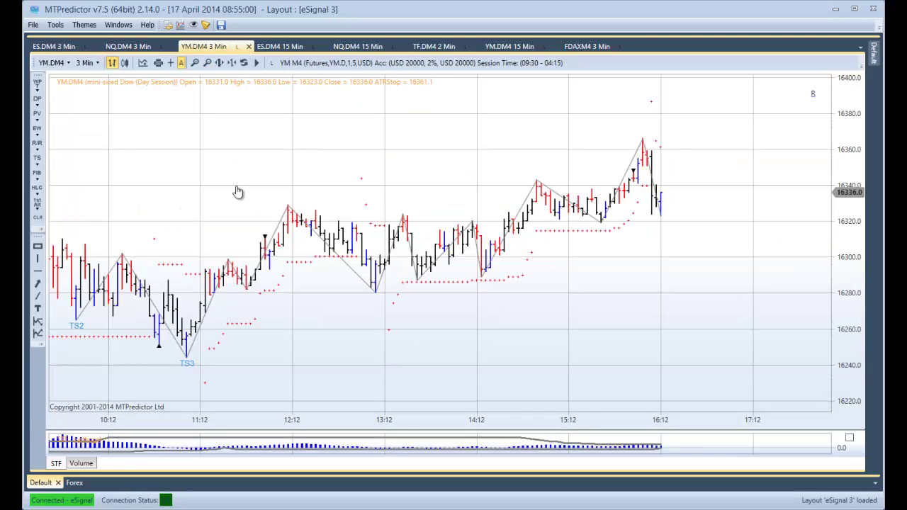
{"action": "left_click_drag", "start_coordinate": [226, 192], "coordinate": [298, 181]}
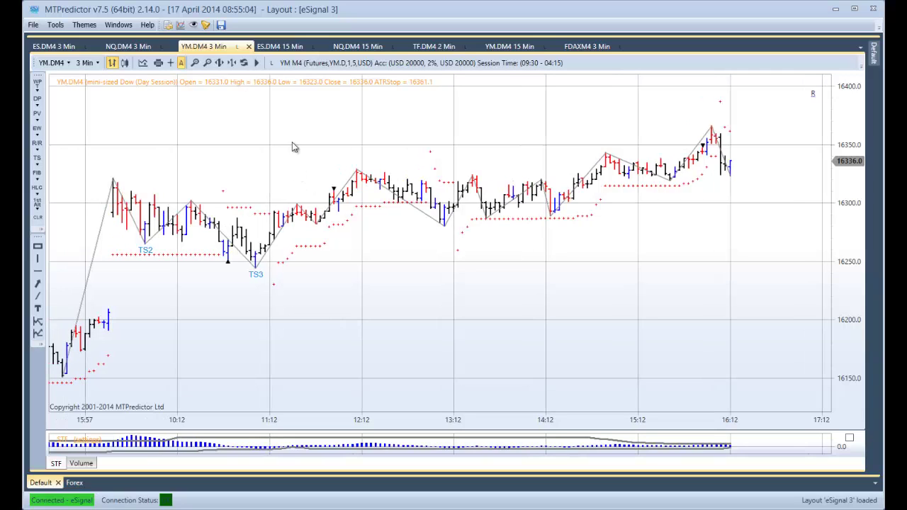
{"action": "left_click", "coordinate": [509, 47]}
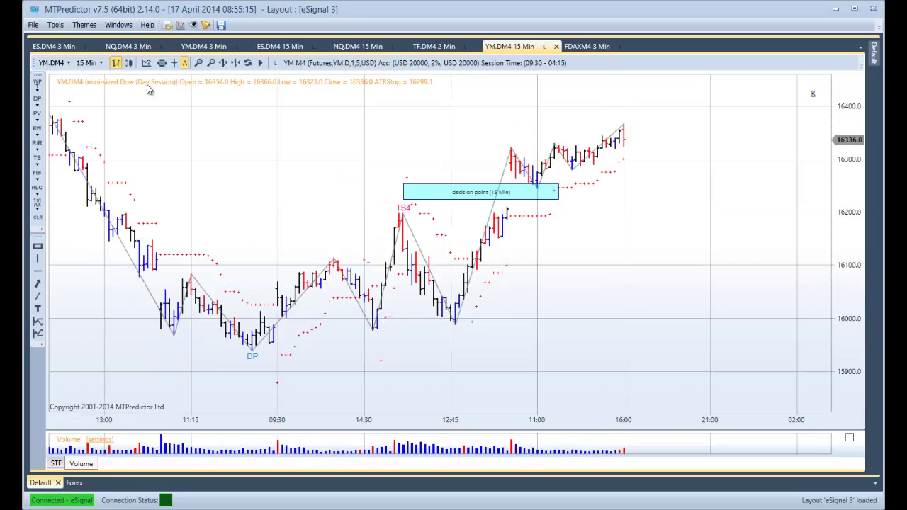
{"action": "left_click", "coordinate": [200, 48]}
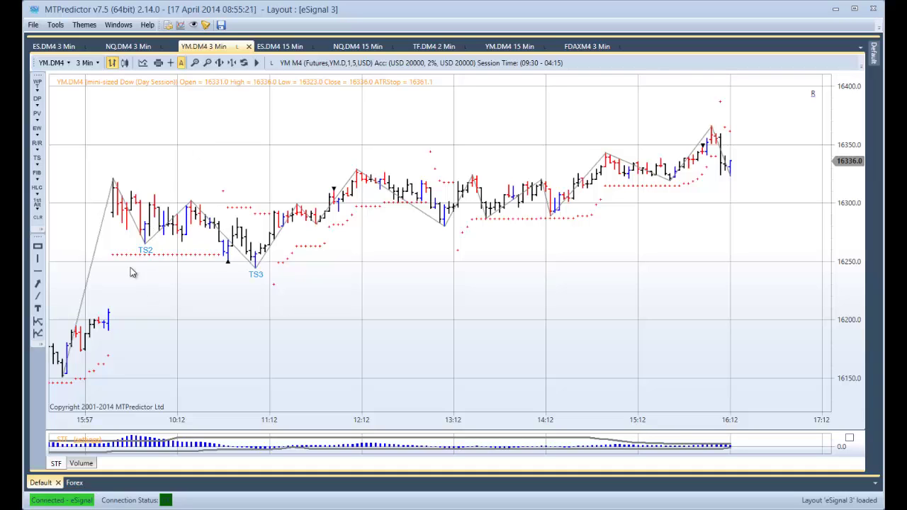
Analyse from the TS2 and TS3 lows and redraw wave C: 5-contract long at 16259, stop 16243, target 16349.6.
{"action": "right_click", "coordinate": [149, 235]}
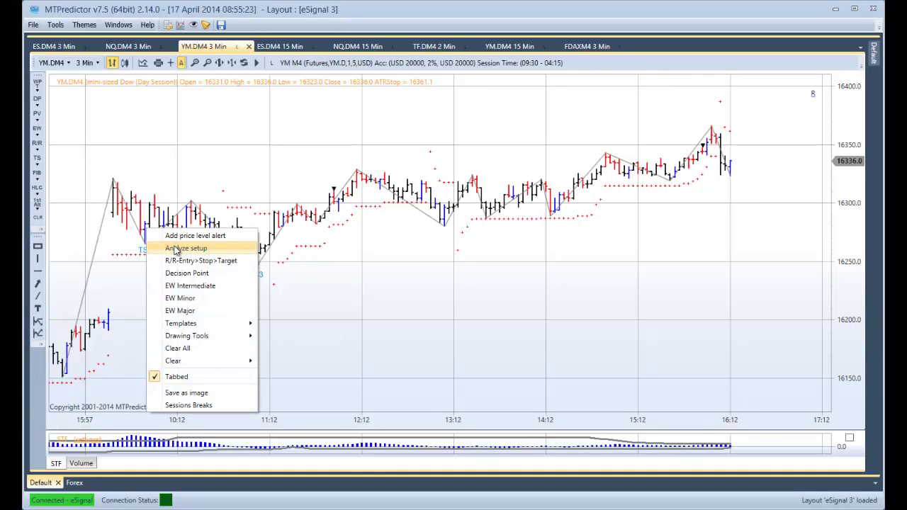
{"action": "left_click", "coordinate": [186, 245]}
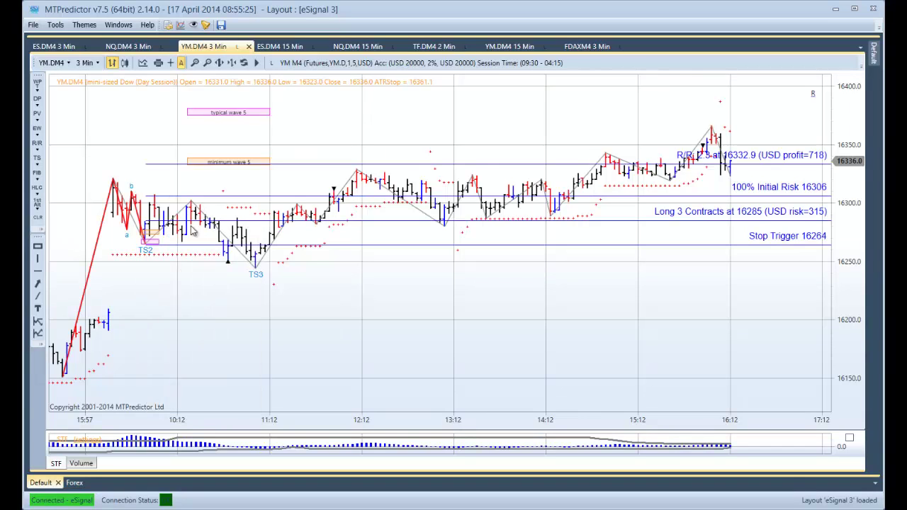
{"action": "right_click", "coordinate": [227, 260]}
{"action": "left_click", "coordinate": [231, 270]}
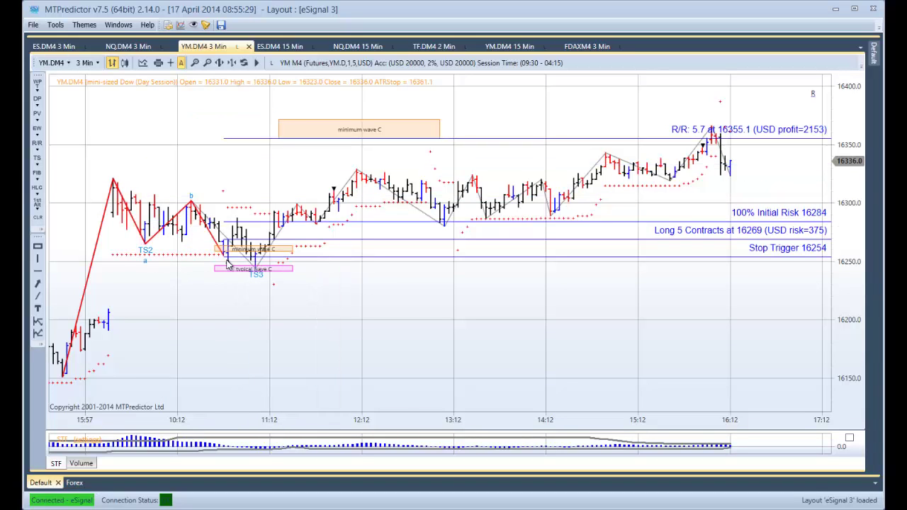
{"action": "right_click", "coordinate": [260, 239]}
{"action": "left_click", "coordinate": [298, 251]}
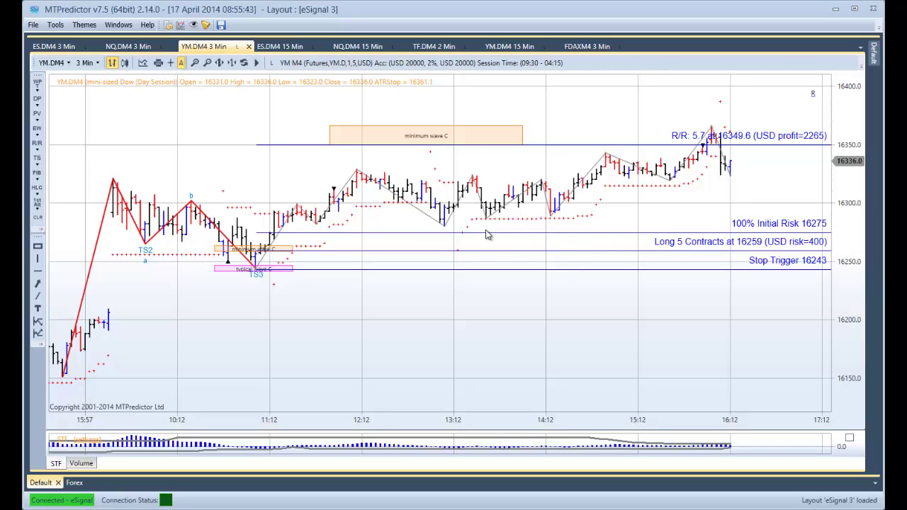
Move the minimum wave C box right over the latest YM 3-minute bars.
{"action": "left_click_drag", "start_coordinate": [496, 131], "coordinate": [669, 120]}
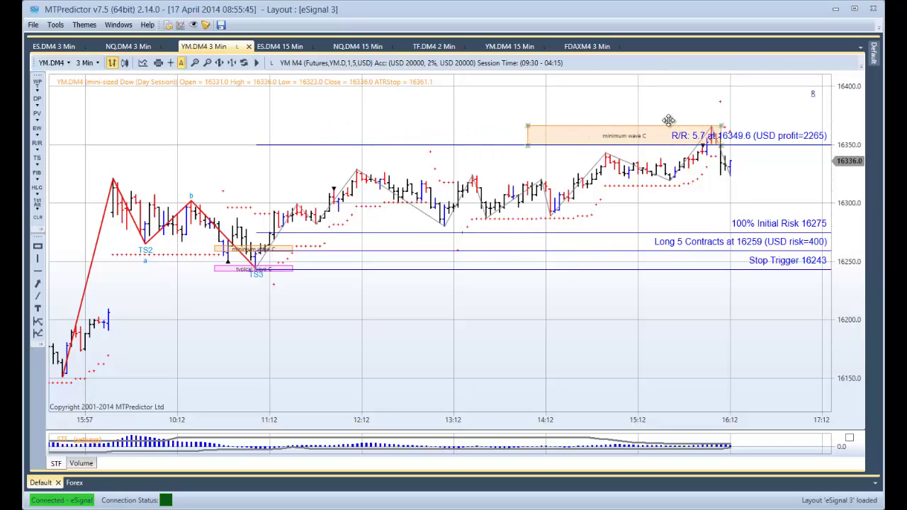
{"action": "left_click_drag", "start_coordinate": [628, 340], "coordinate": [556, 356]}
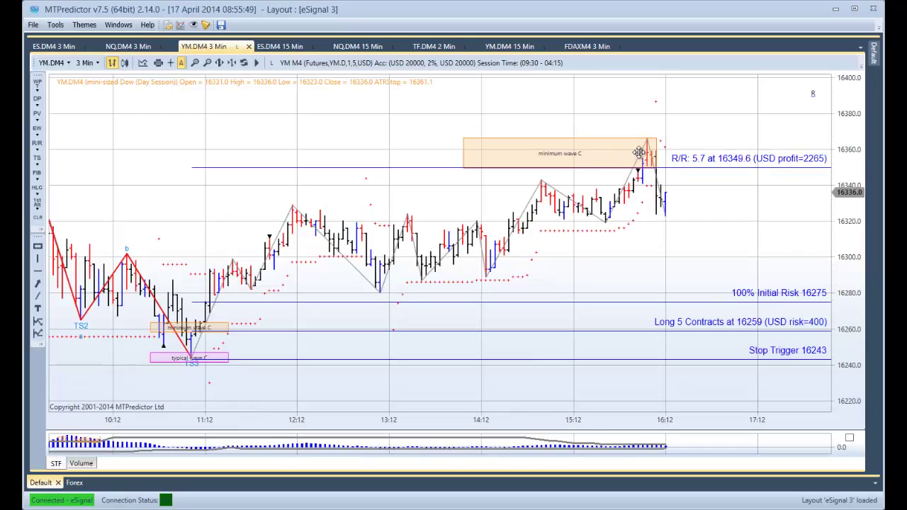
{"action": "scroll", "coordinate": [639, 153], "scroll_direction": "down", "scroll_amount": 2}
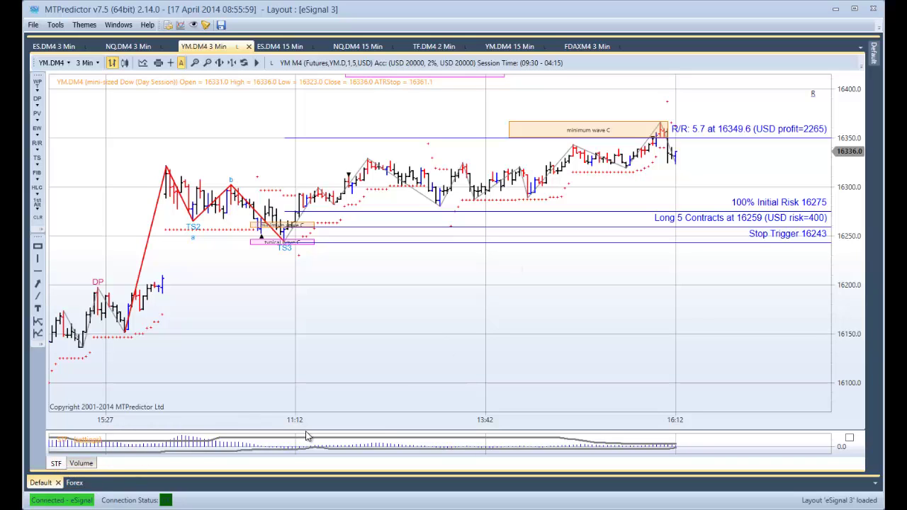
Make the STF indicator pane taller and bring the latest price bars into view.
{"action": "scroll", "coordinate": [309, 439], "scroll_direction": "up", "scroll_amount": 1}
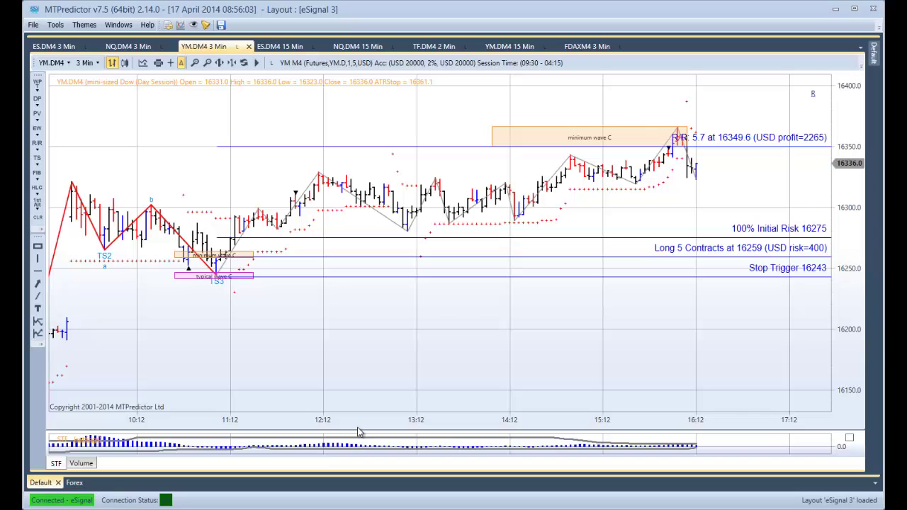
{"action": "left_click_drag", "start_coordinate": [357, 429], "coordinate": [358, 405]}
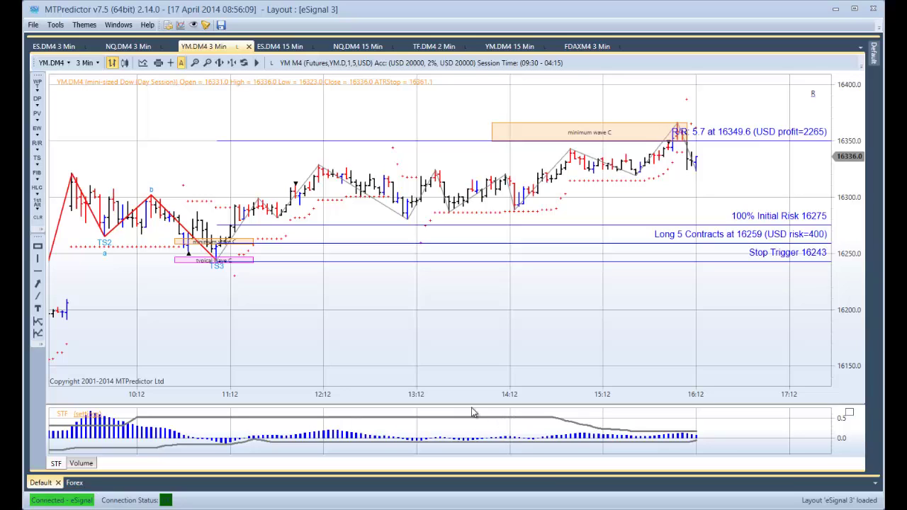
{"action": "left_click_drag", "start_coordinate": [249, 310], "coordinate": [217, 312]}
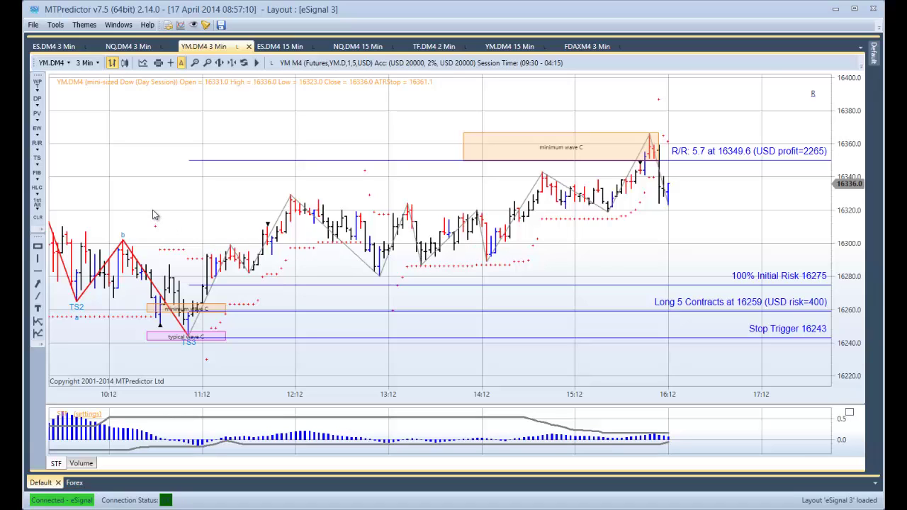
{"action": "left_click", "coordinate": [356, 46]}
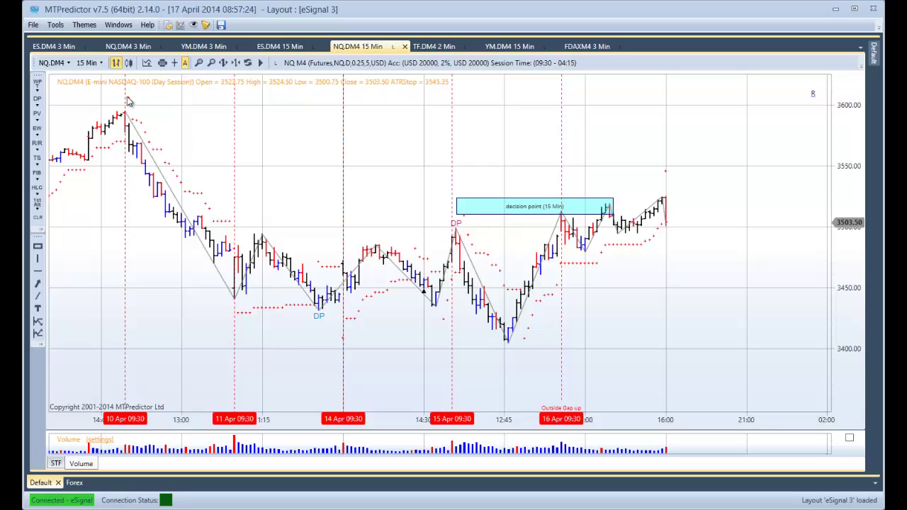
{"action": "left_click", "coordinate": [193, 46]}
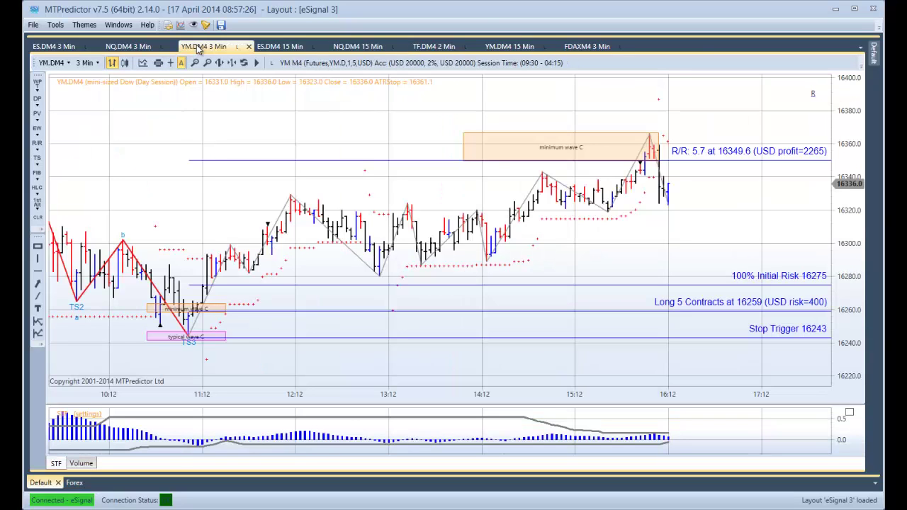